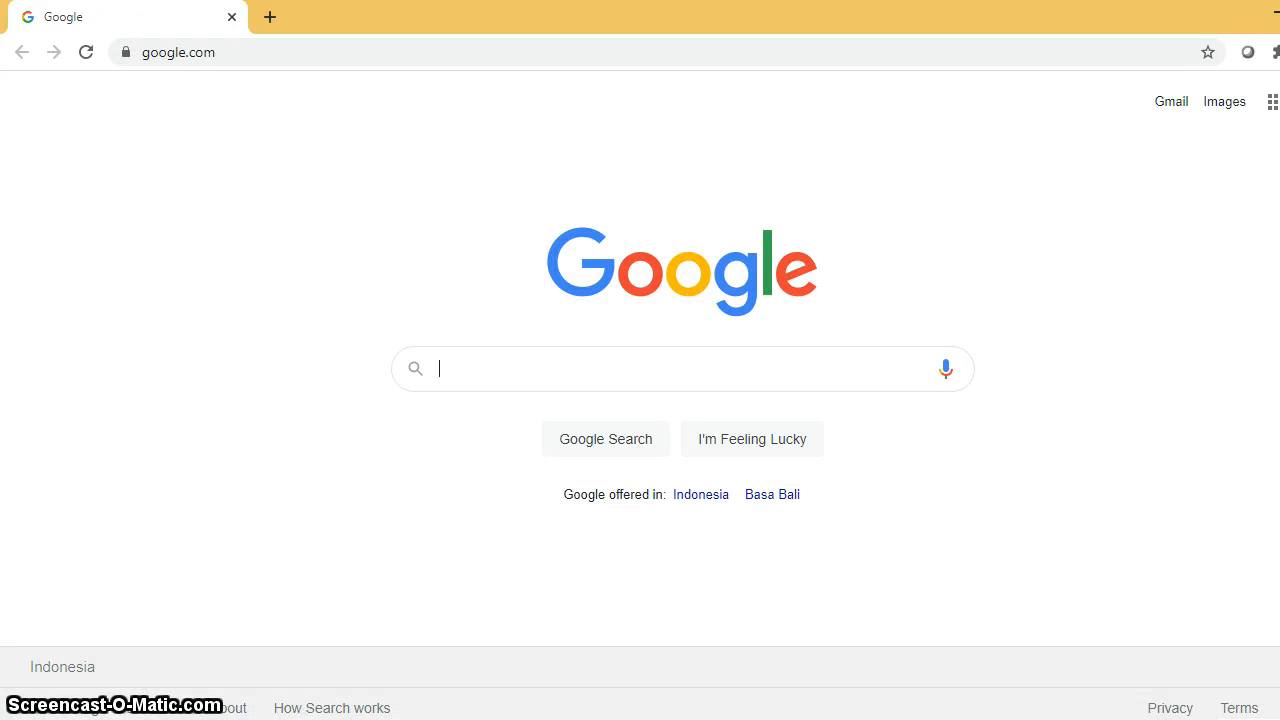
Replace the Google tab with a new browser tab and open Microsoft Teams from its shortcut.
left_click(268, 22)
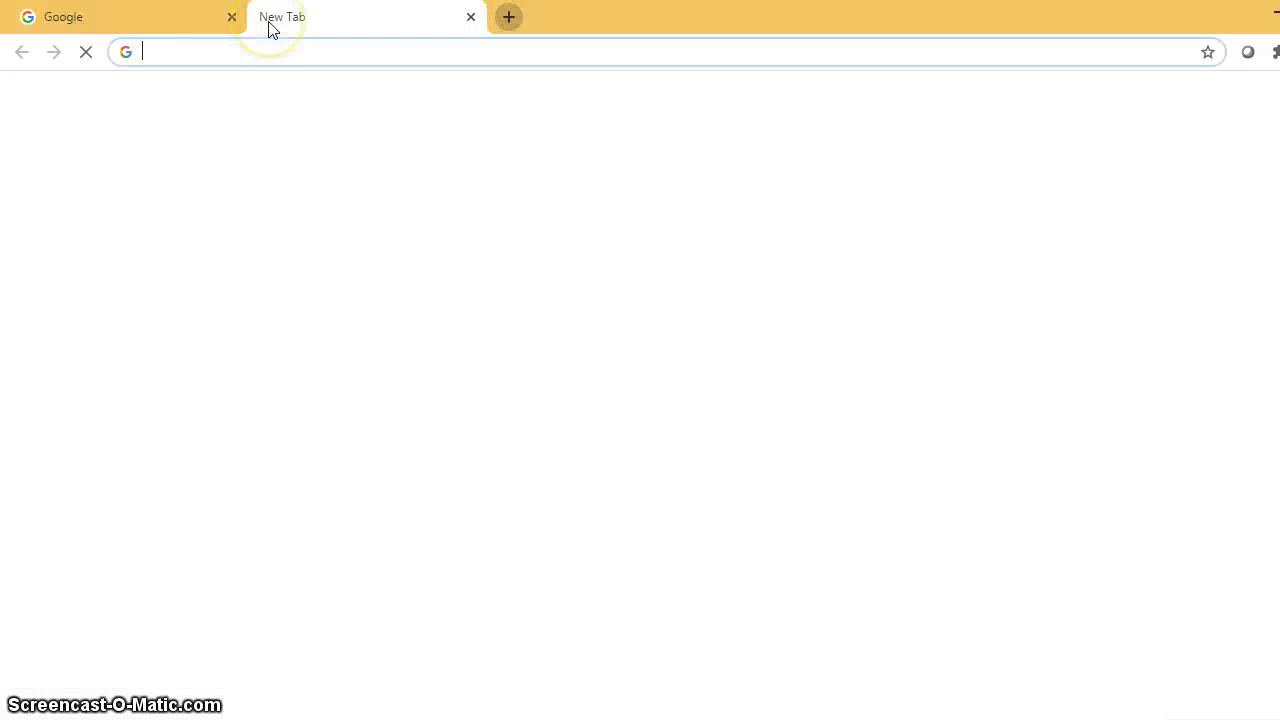
left_click(232, 19)
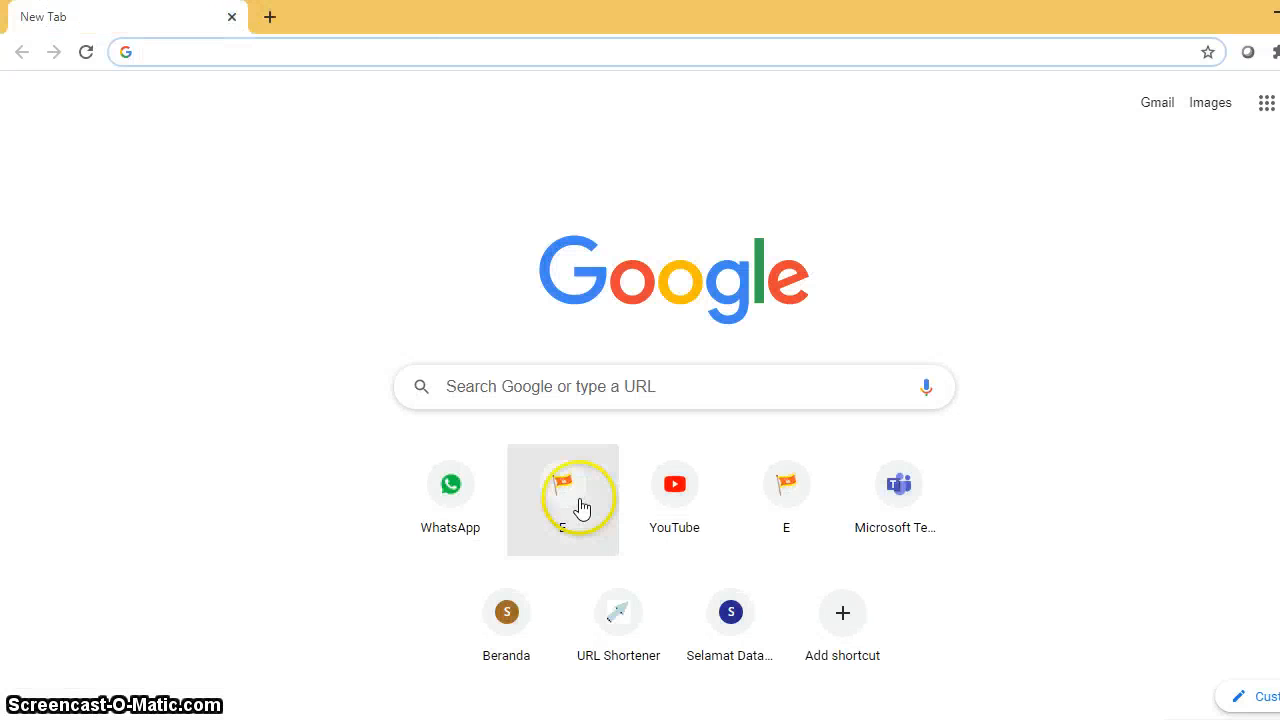
left_click(916, 505)
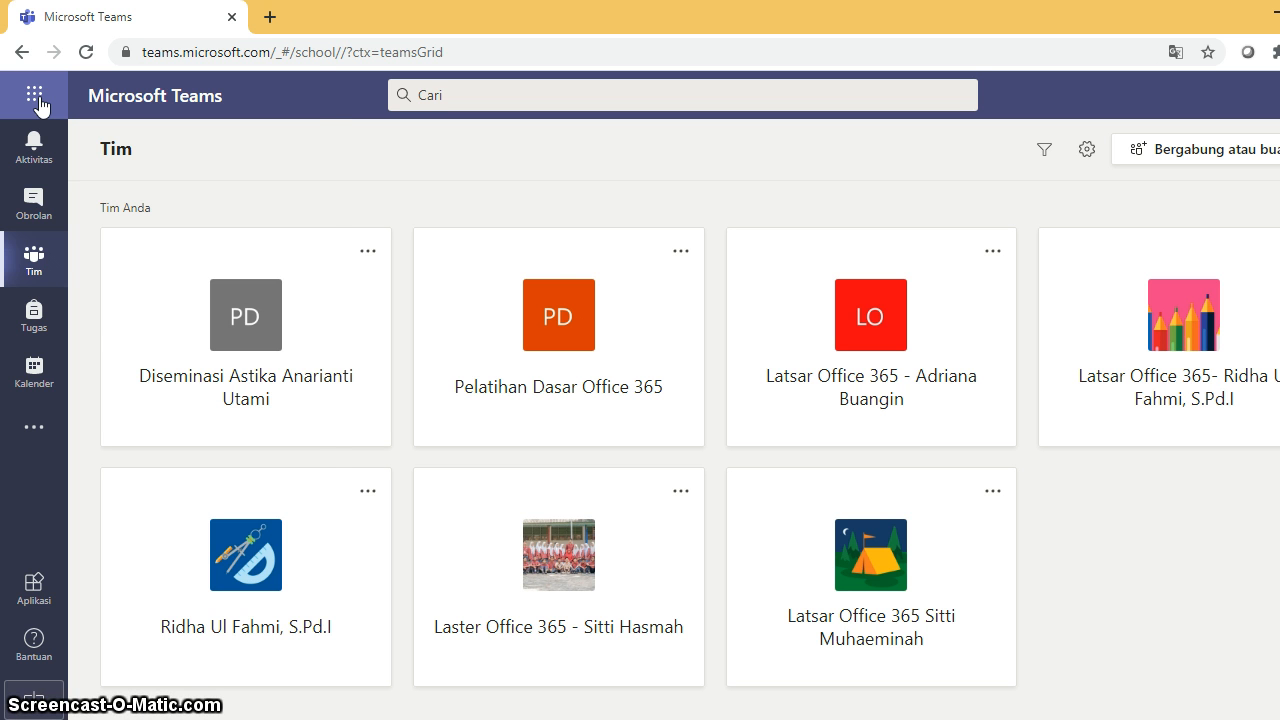
Open the Microsoft 365 home page from Teams, recheck the app list in Teams and return to the Office home page.
left_click(36, 100)
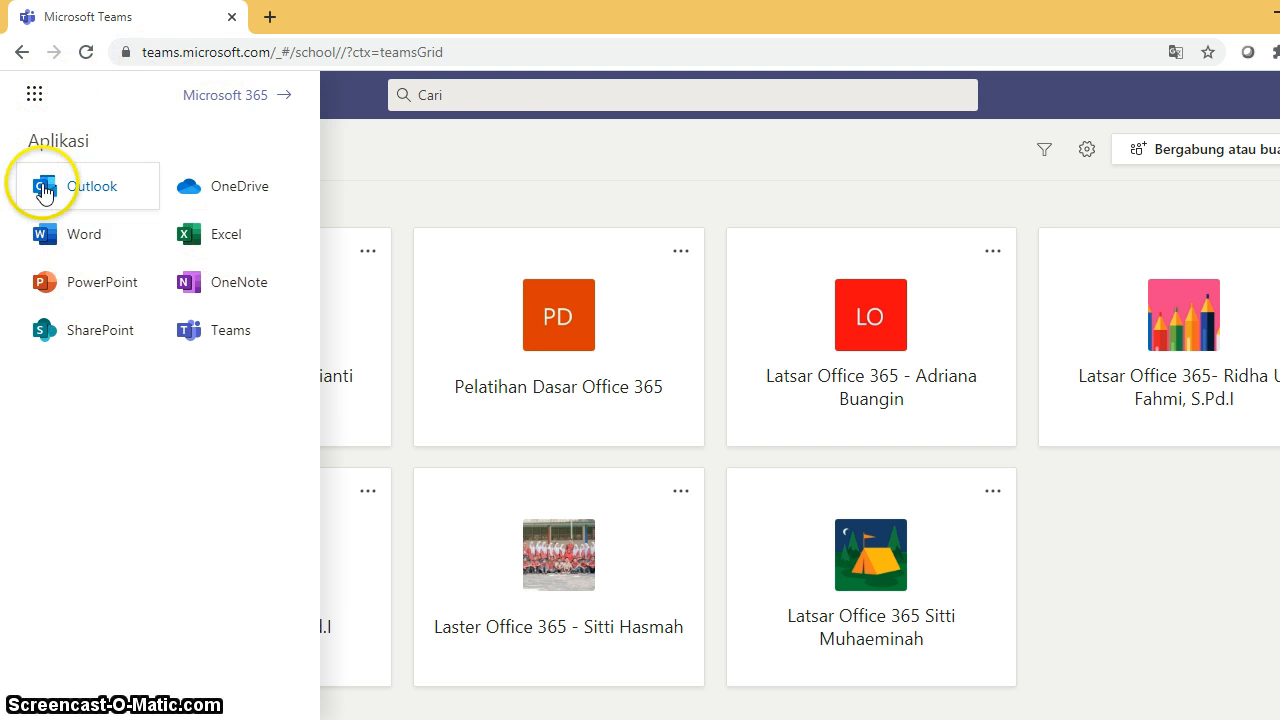
left_click(196, 96)
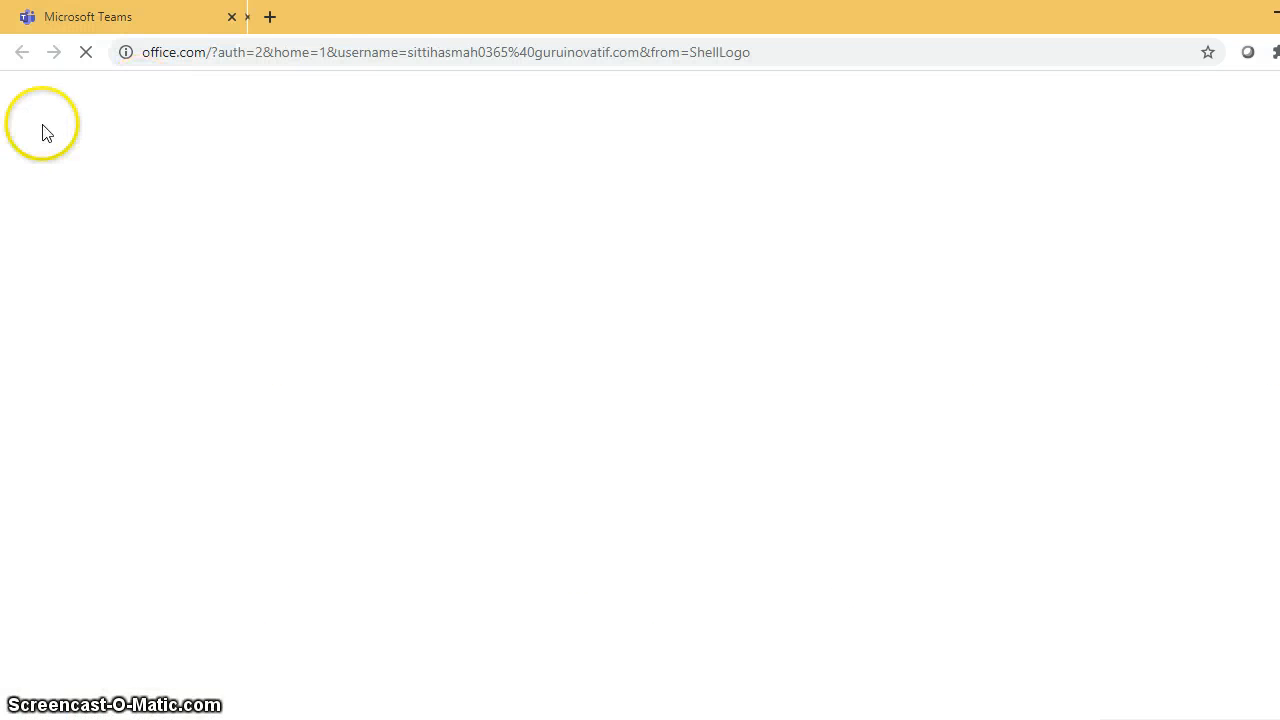
left_click(82, 12)
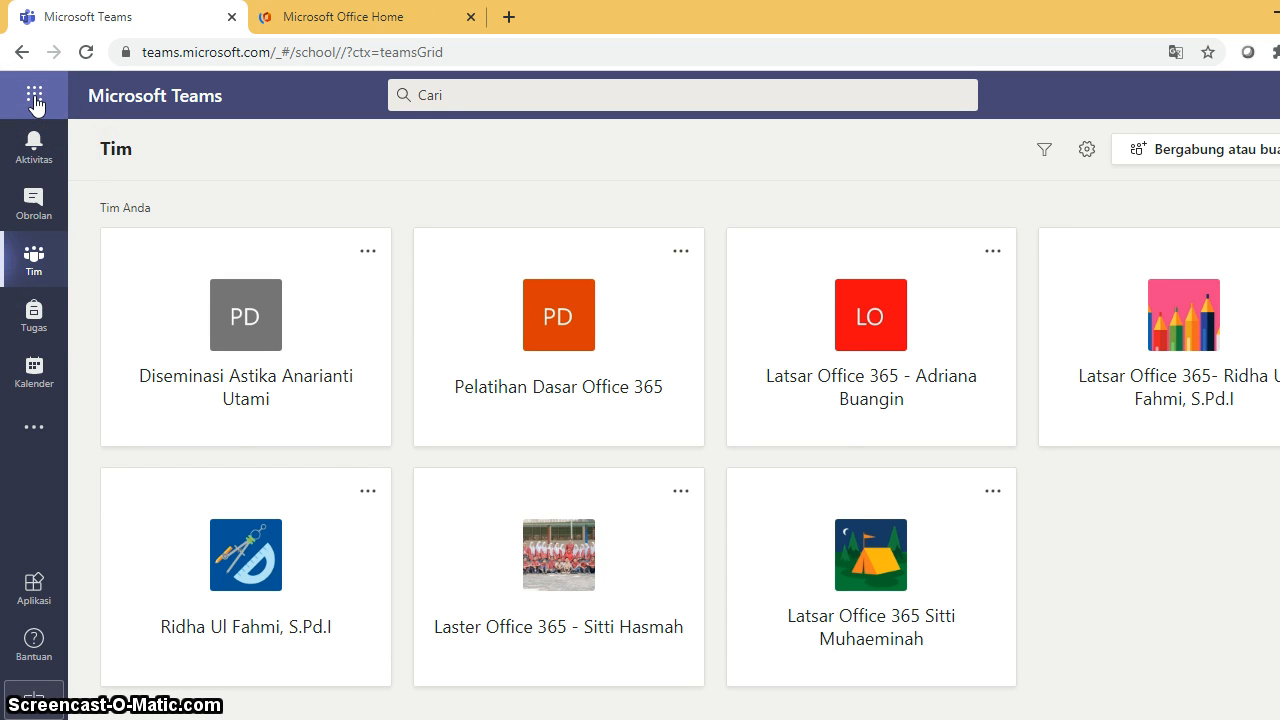
left_click(35, 100)
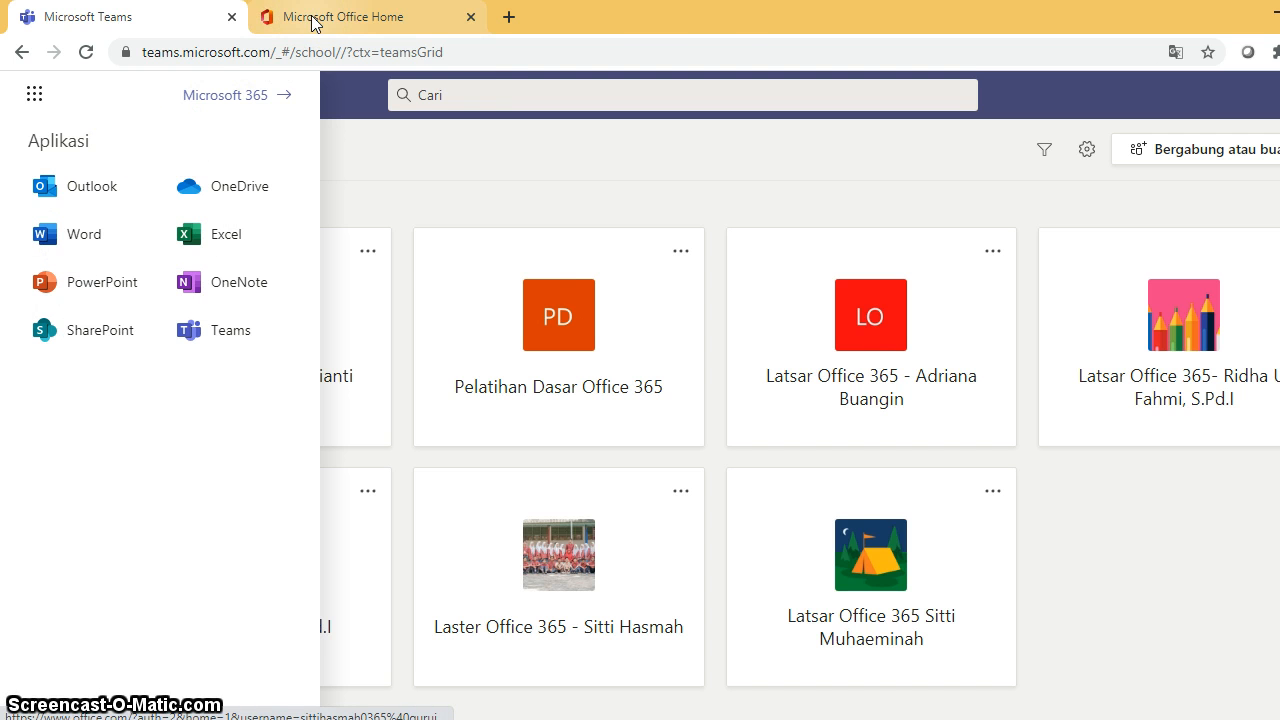
left_click(283, 28)
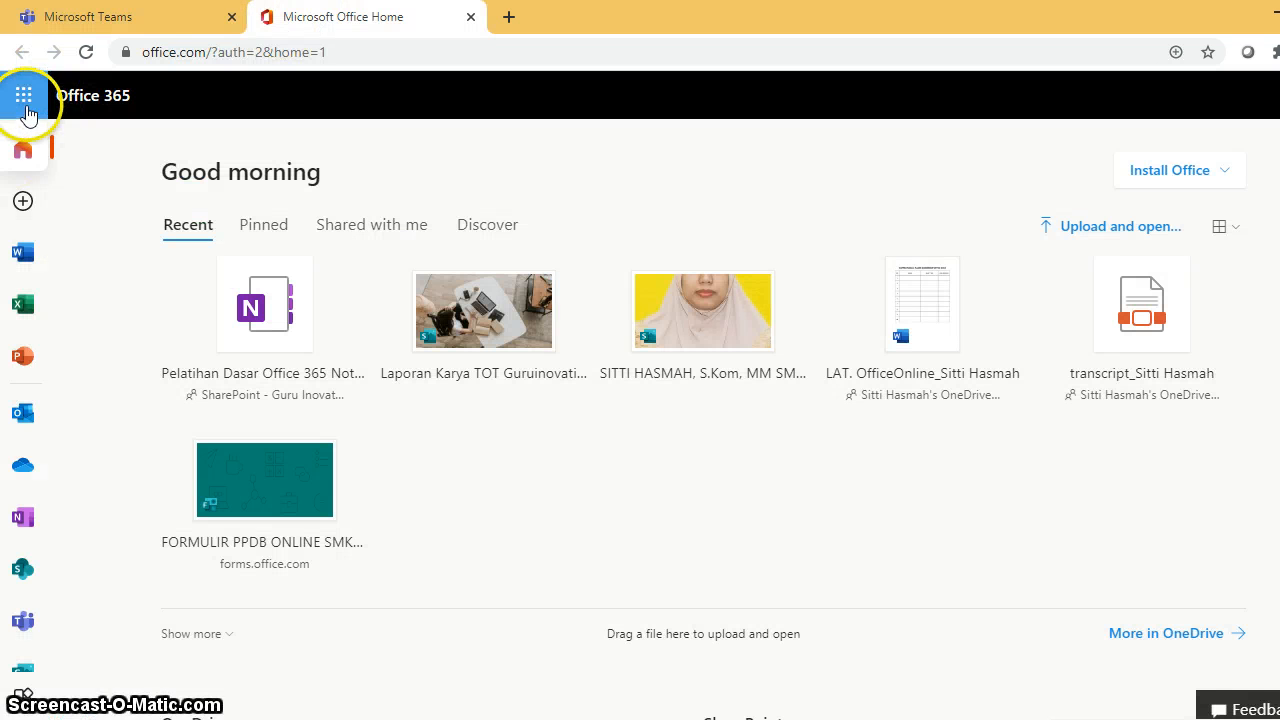
Open Outlook from the Office app launcher and show the favourite inbox folder, Kotak Masuk.
left_click(26, 104)
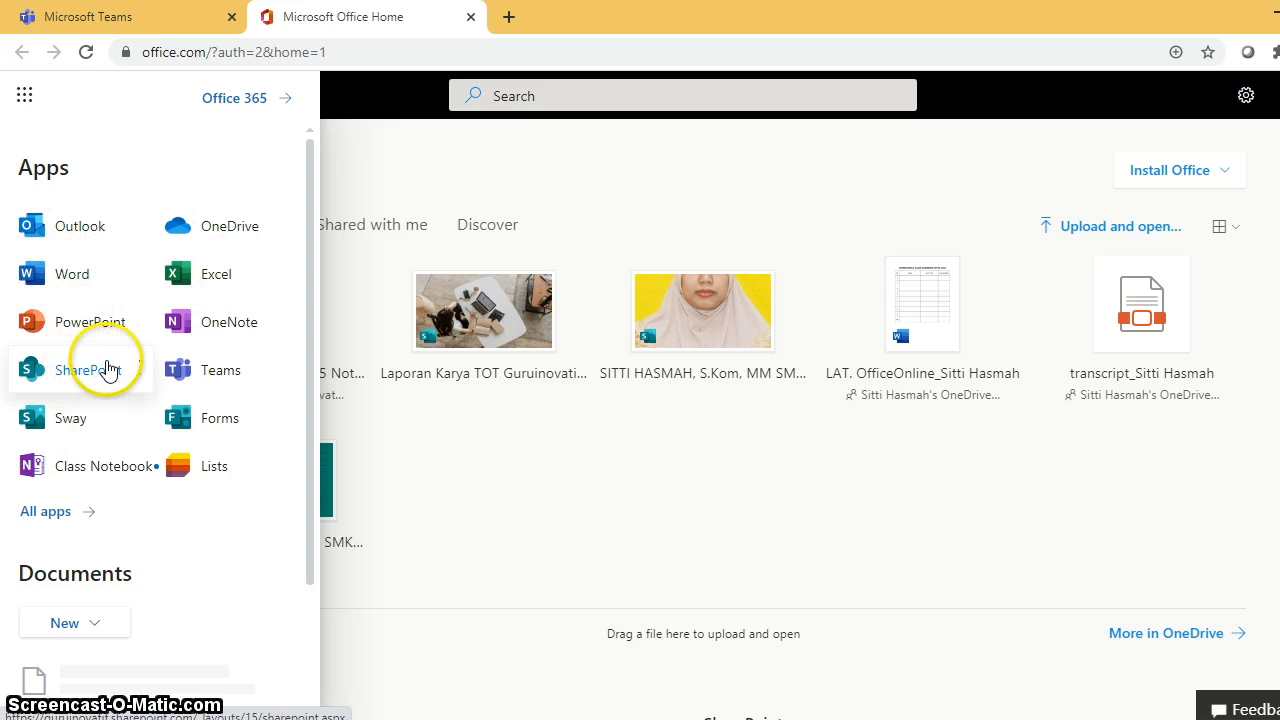
left_click(115, 232)
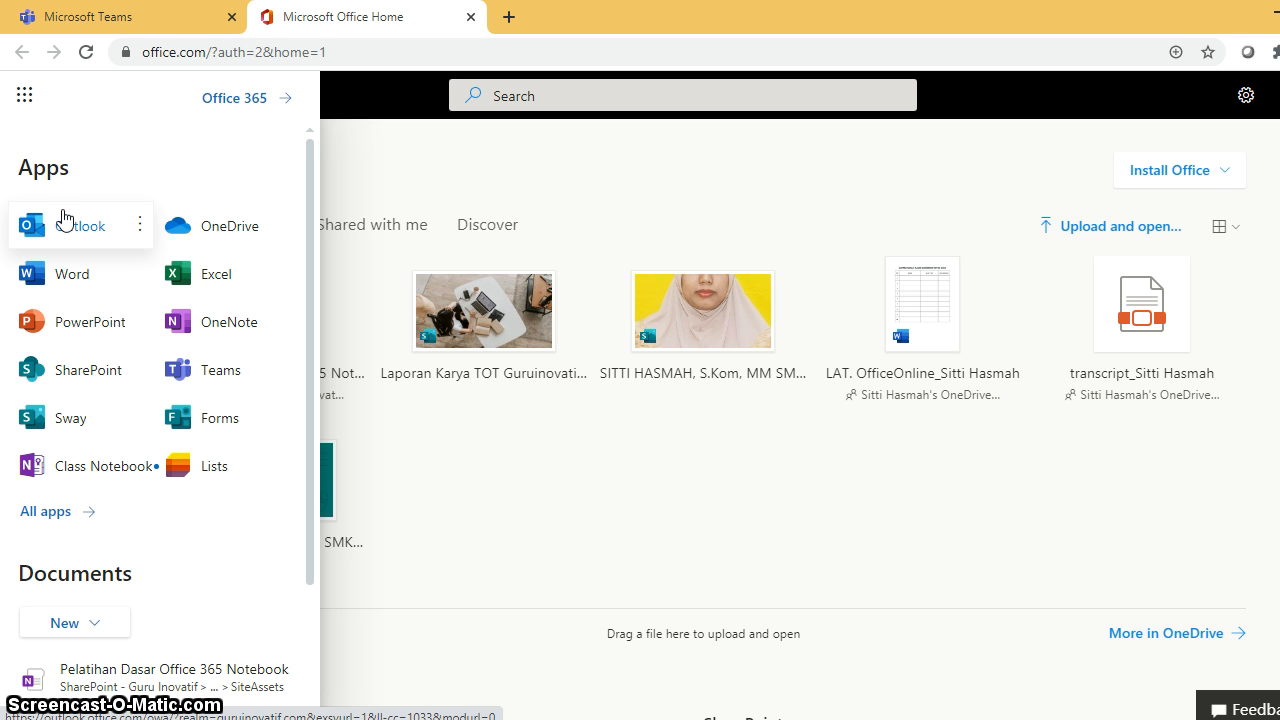
left_click(70, 228)
left_click(70, 228)
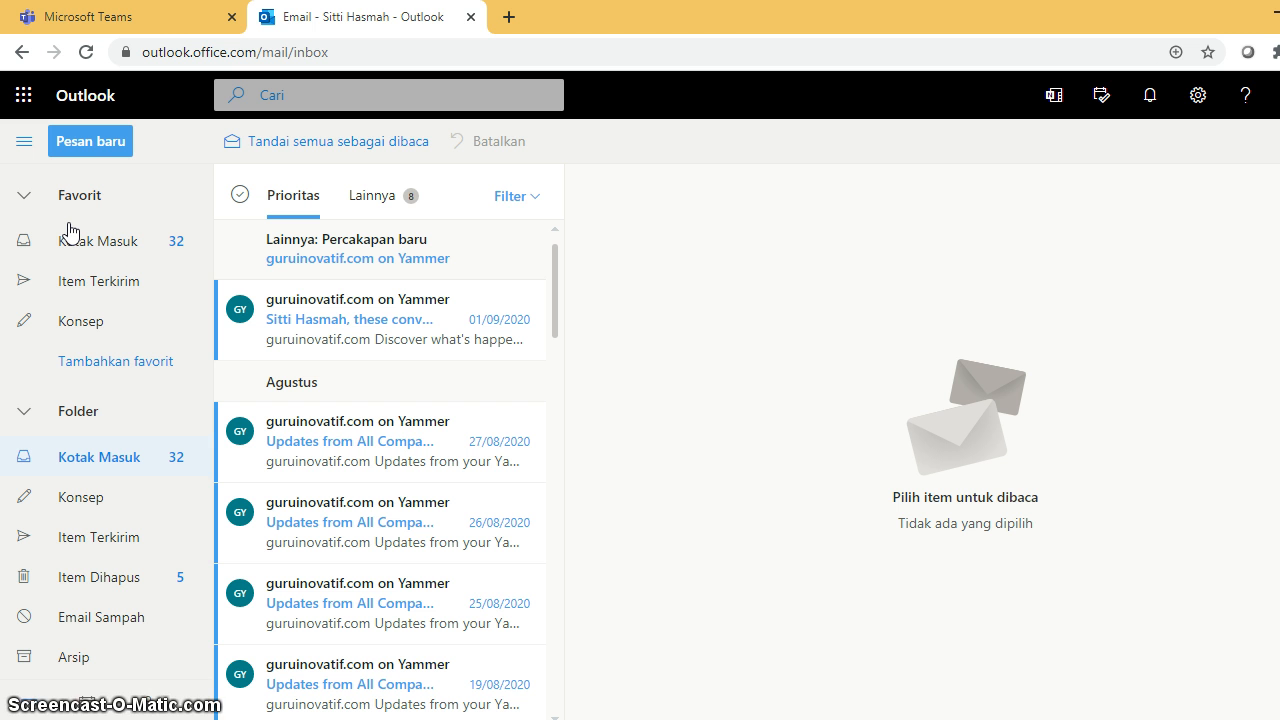
left_click(100, 250)
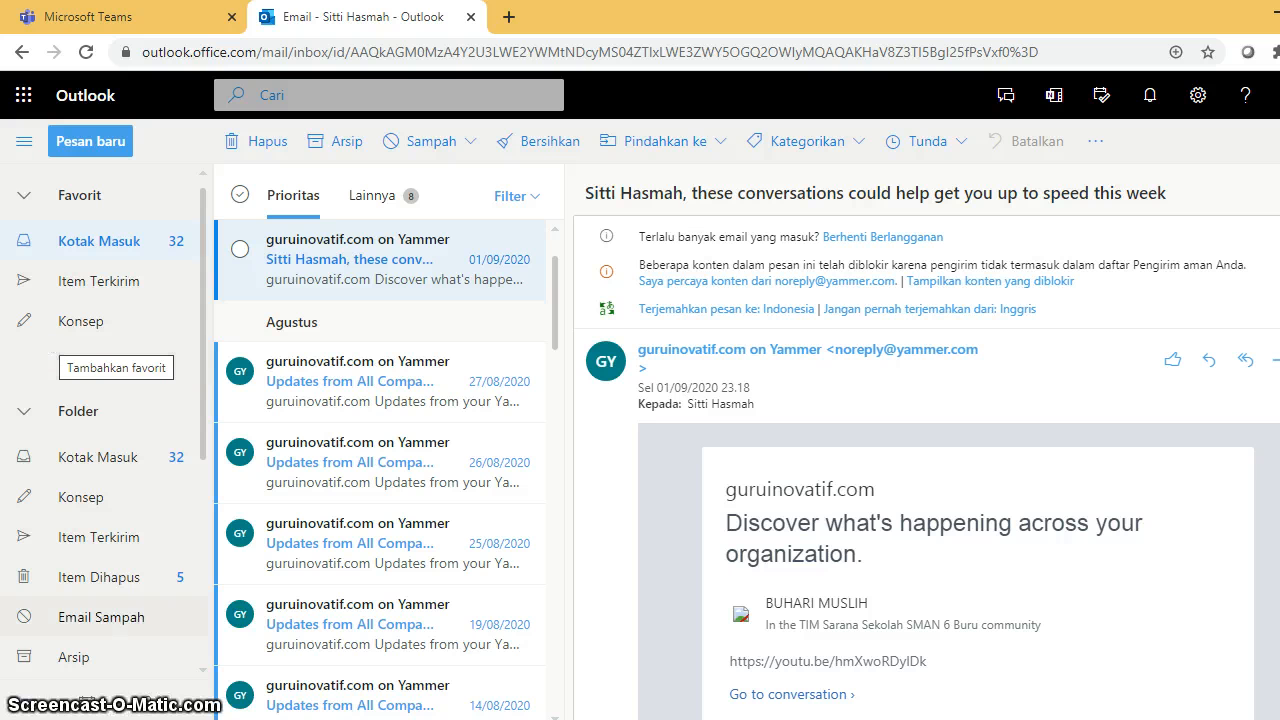
View the Outlook calendar with its navigation pane collapsed and return to the mail inbox.
left_click(88, 708)
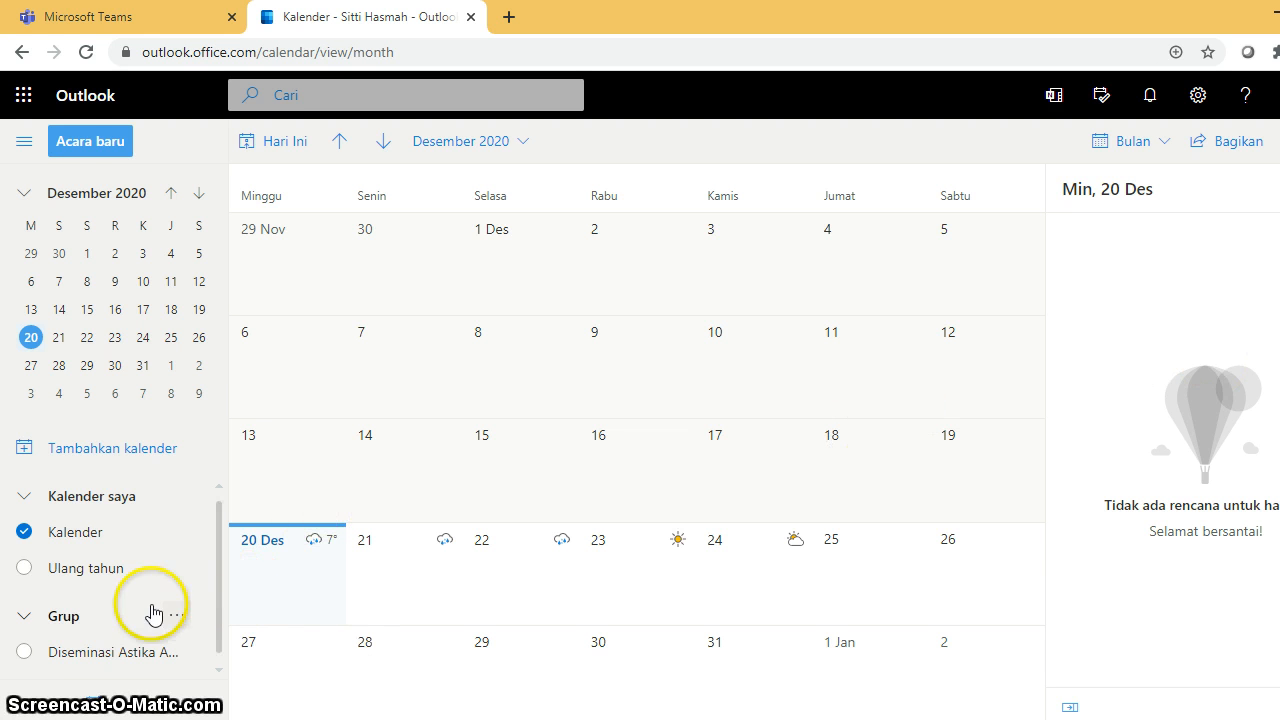
left_click(25, 143)
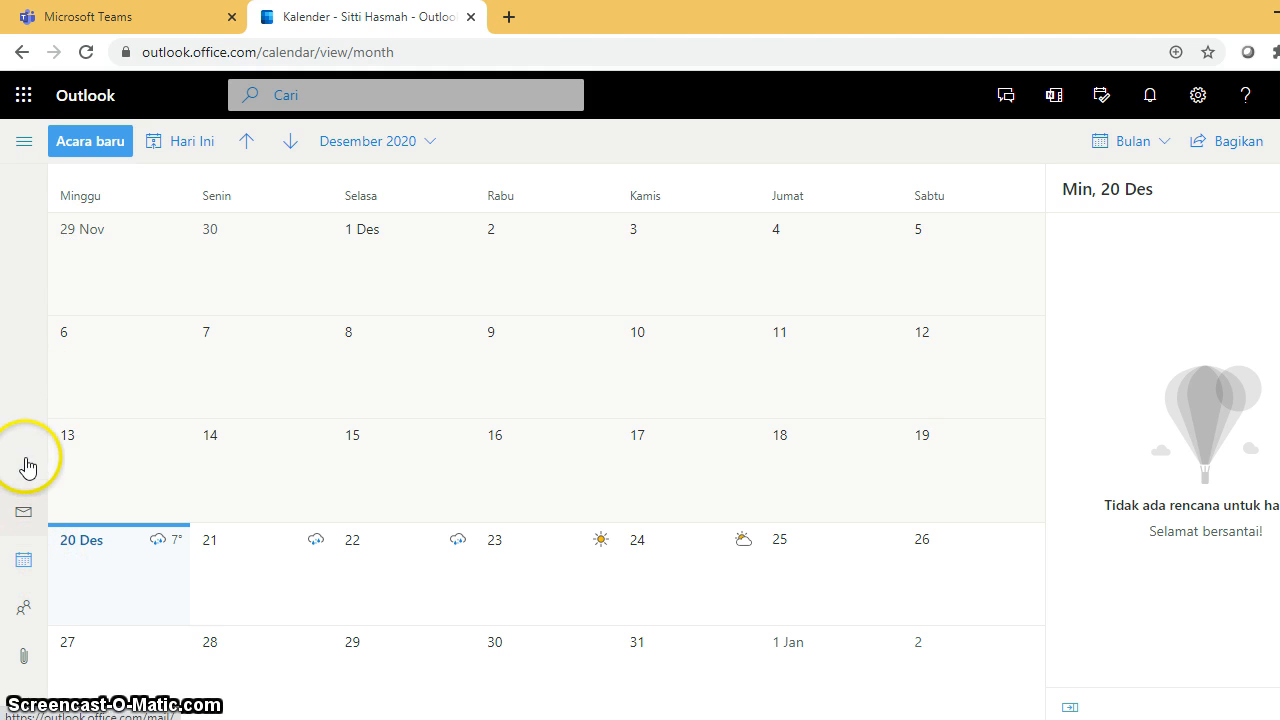
left_click(24, 514)
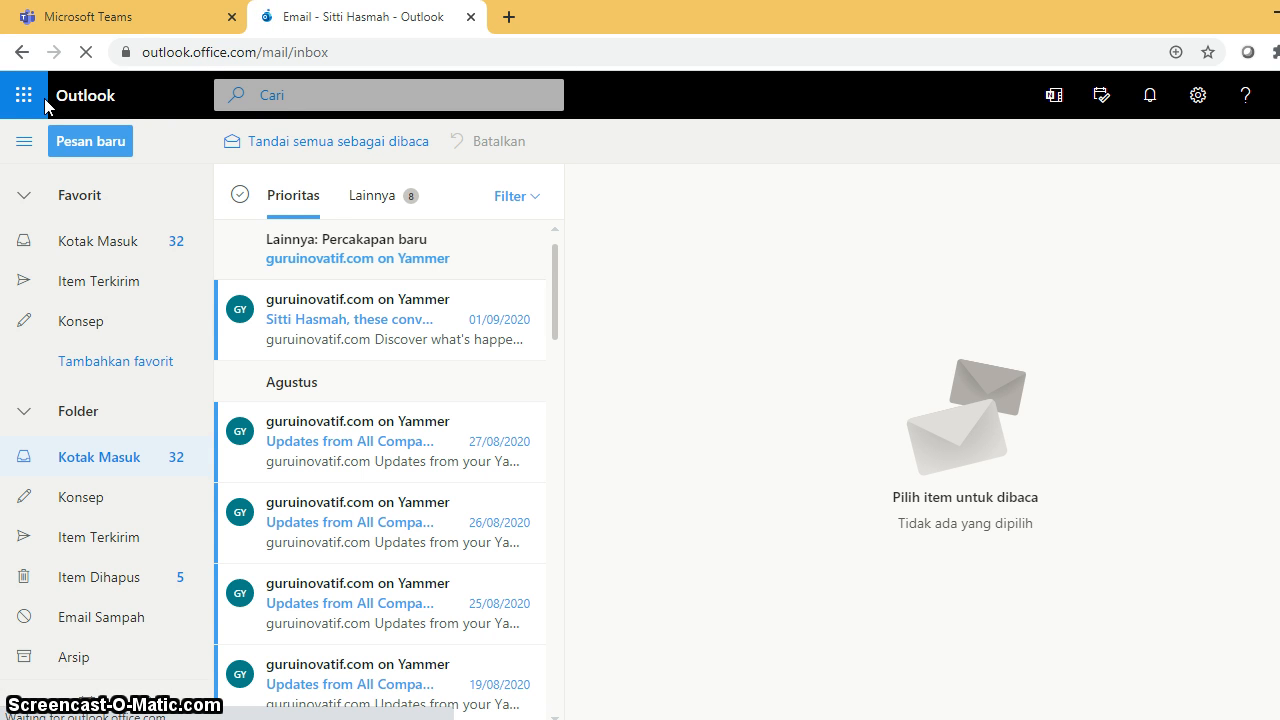
Switch from Outlook to OneDrive through the app launcher to view the stored files.
left_click(25, 97)
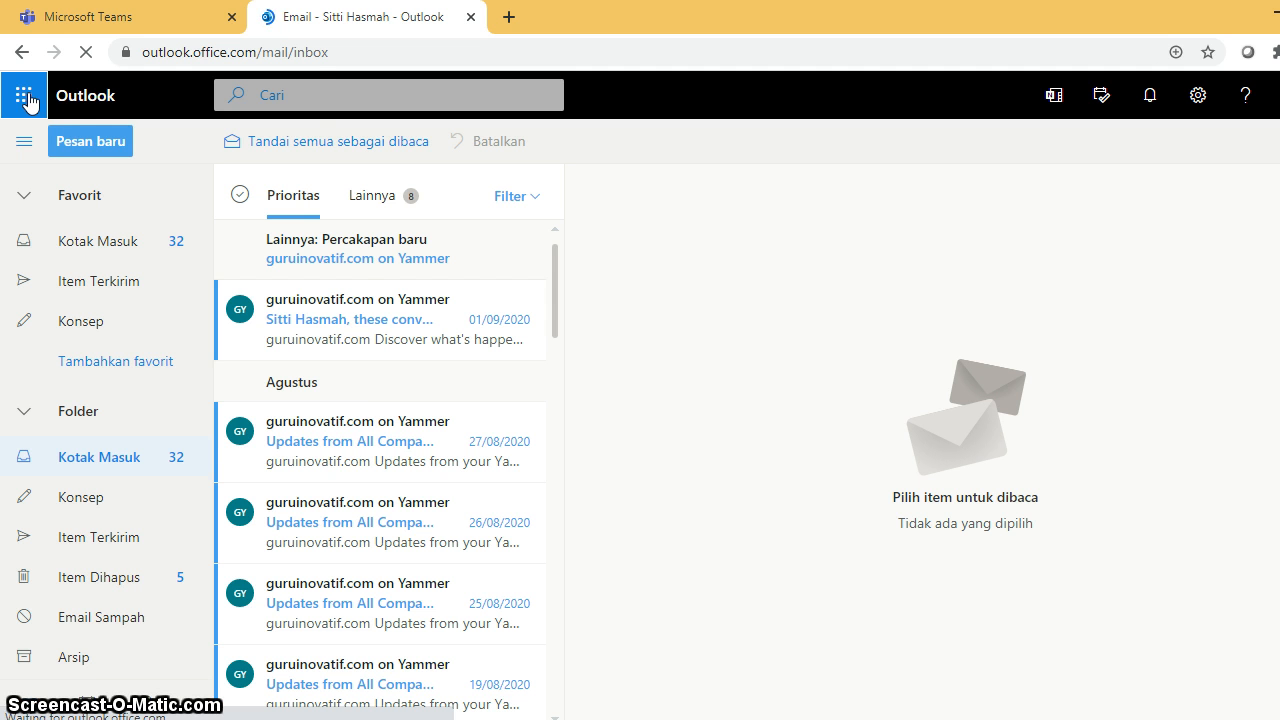
left_click(33, 105)
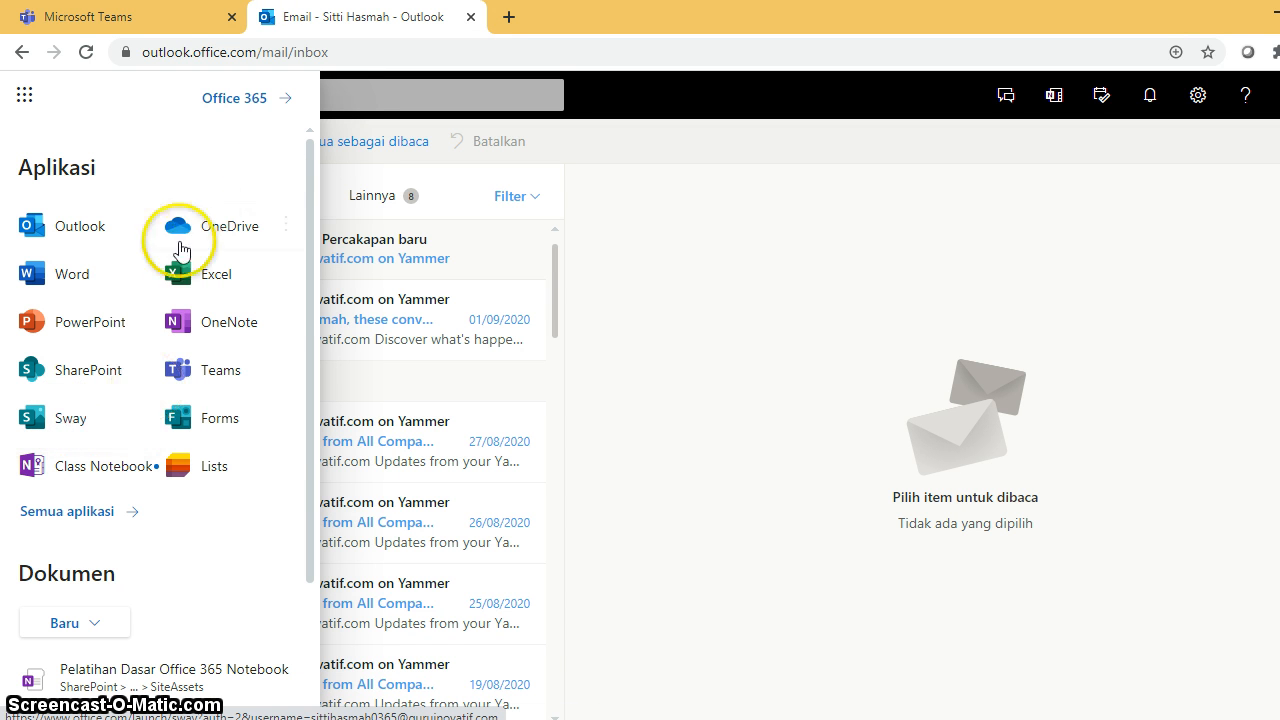
left_click(250, 232)
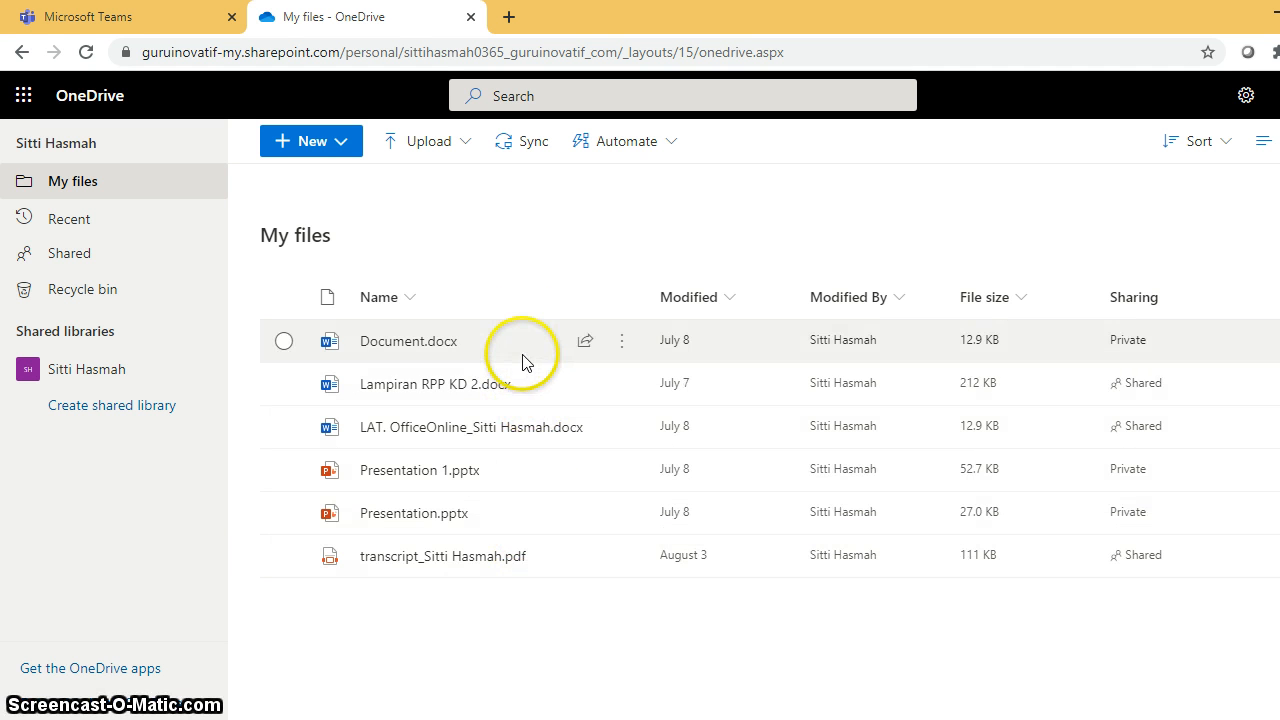
mouse_move(497, 388)
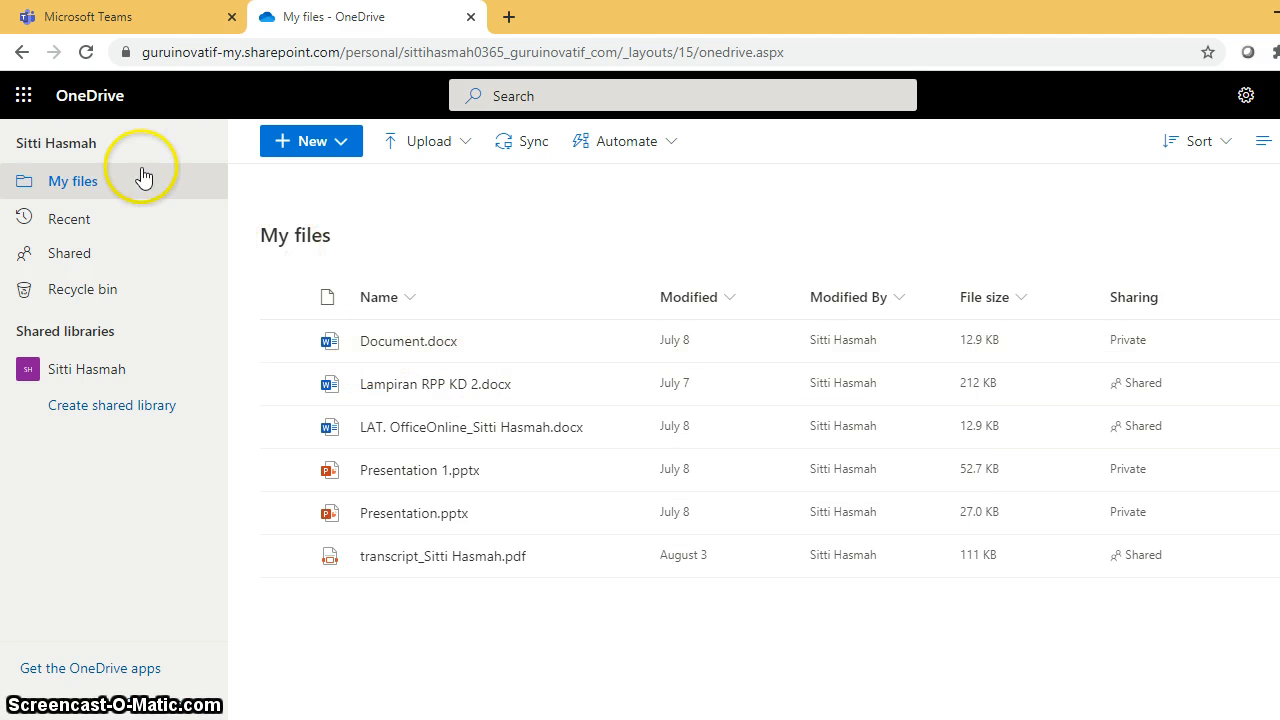
Launch OneNote from OneDrive, return to its page and switch from there to the Word start page.
left_click(24, 97)
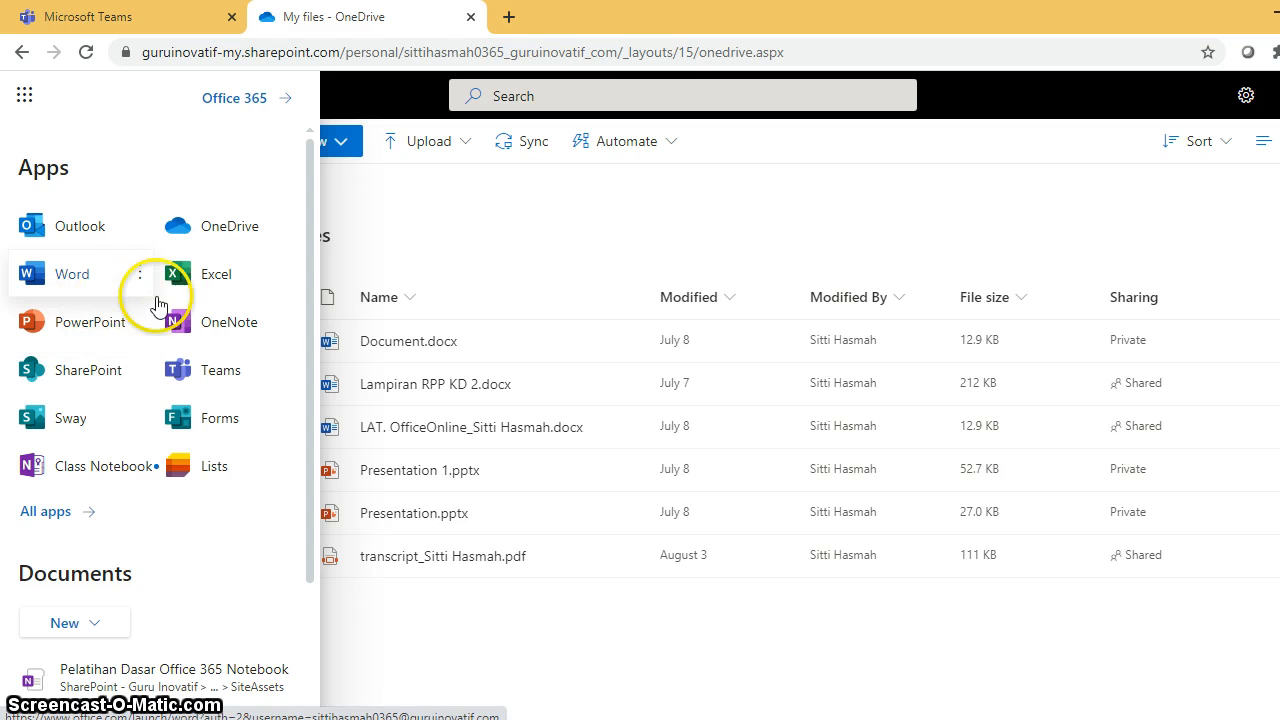
left_click(227, 318)
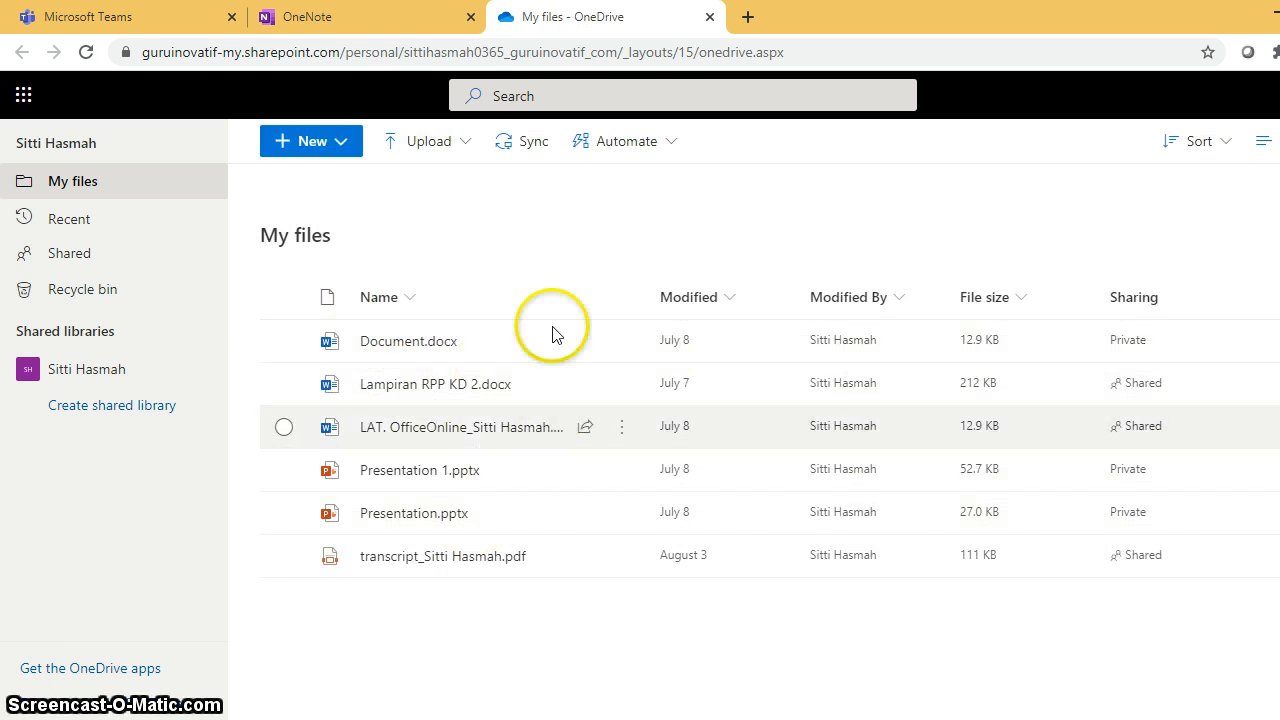
left_click(398, 27)
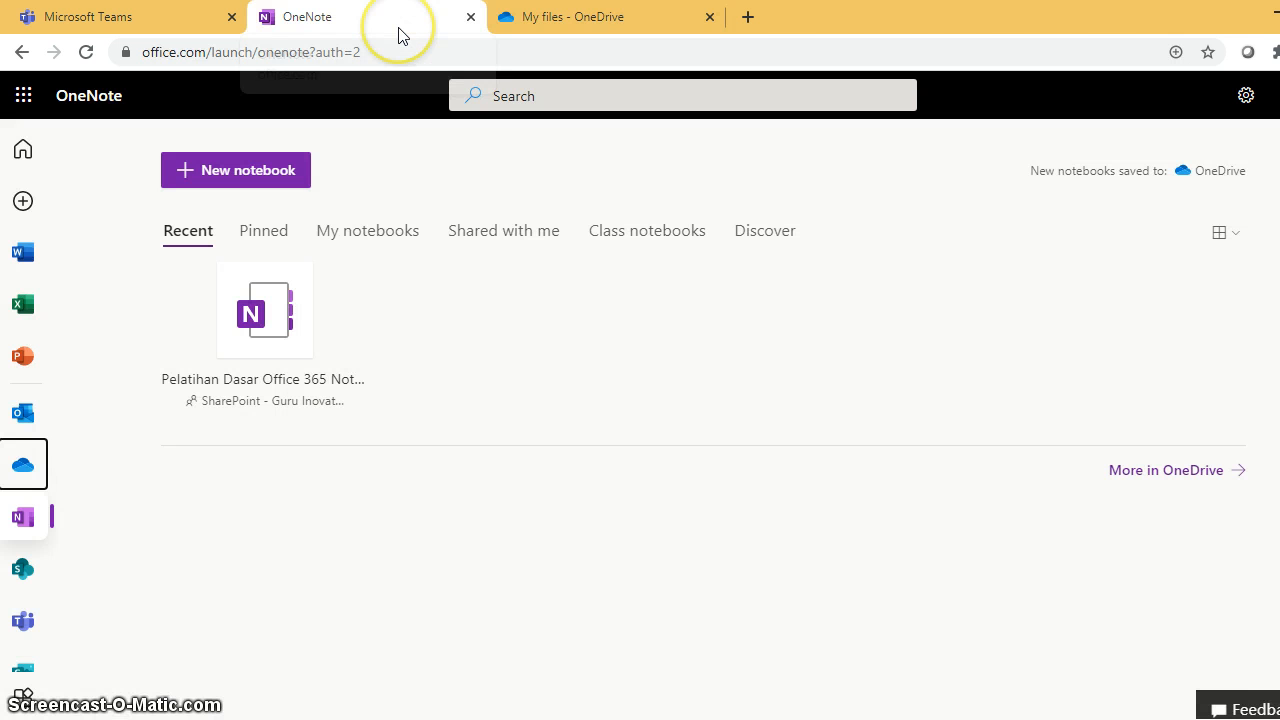
left_click(30, 256)
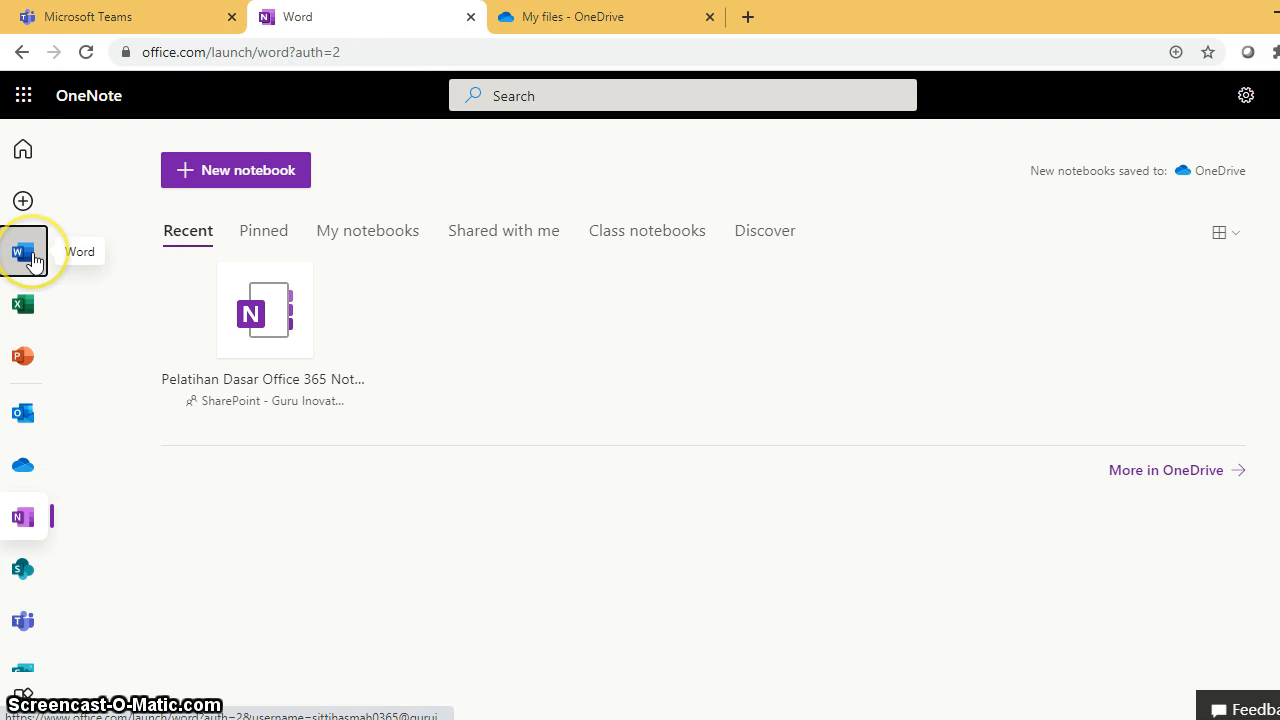
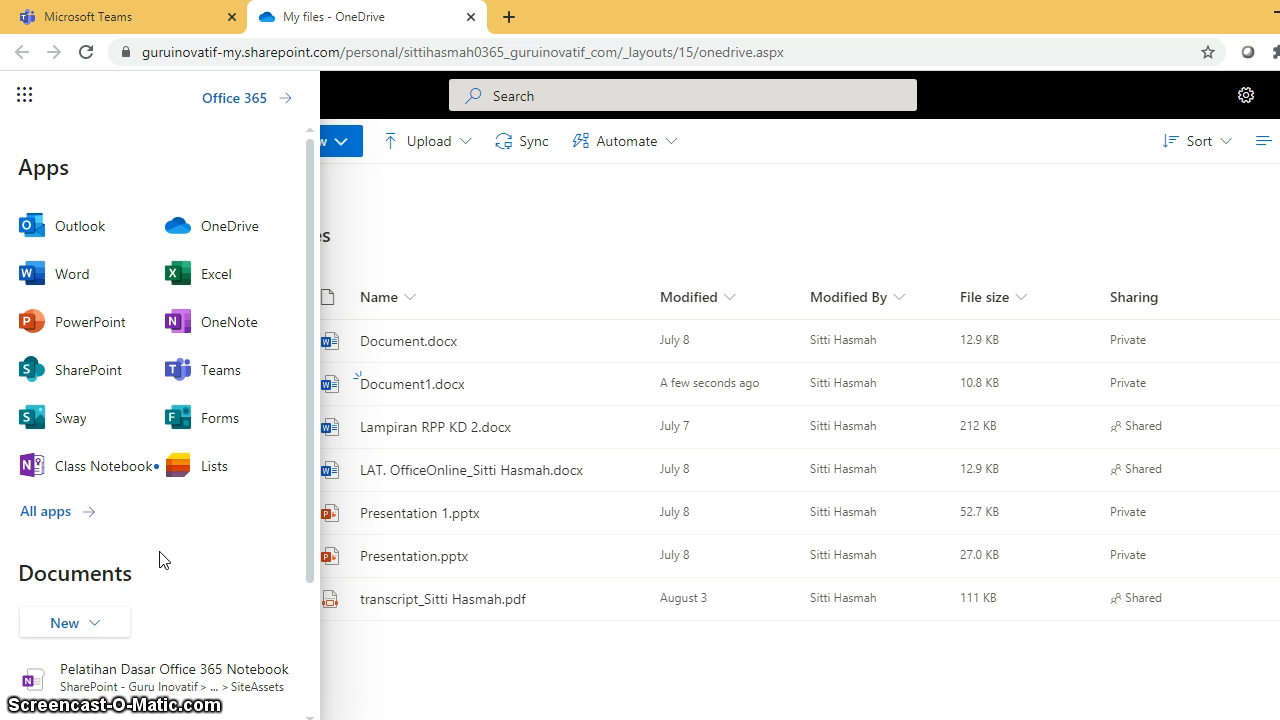
Switch to Teams through the app launcher and open the Pelatihan Dasar Office 365 team.
left_click(205, 369)
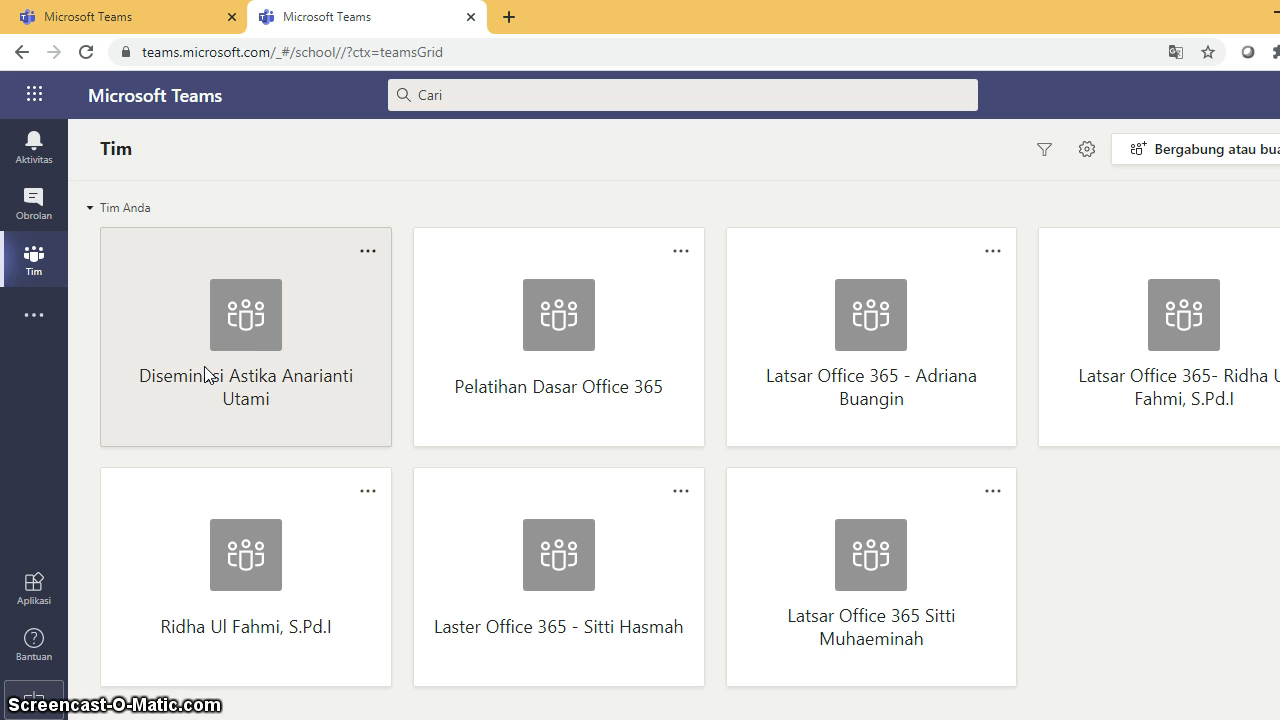
left_click(535, 389)
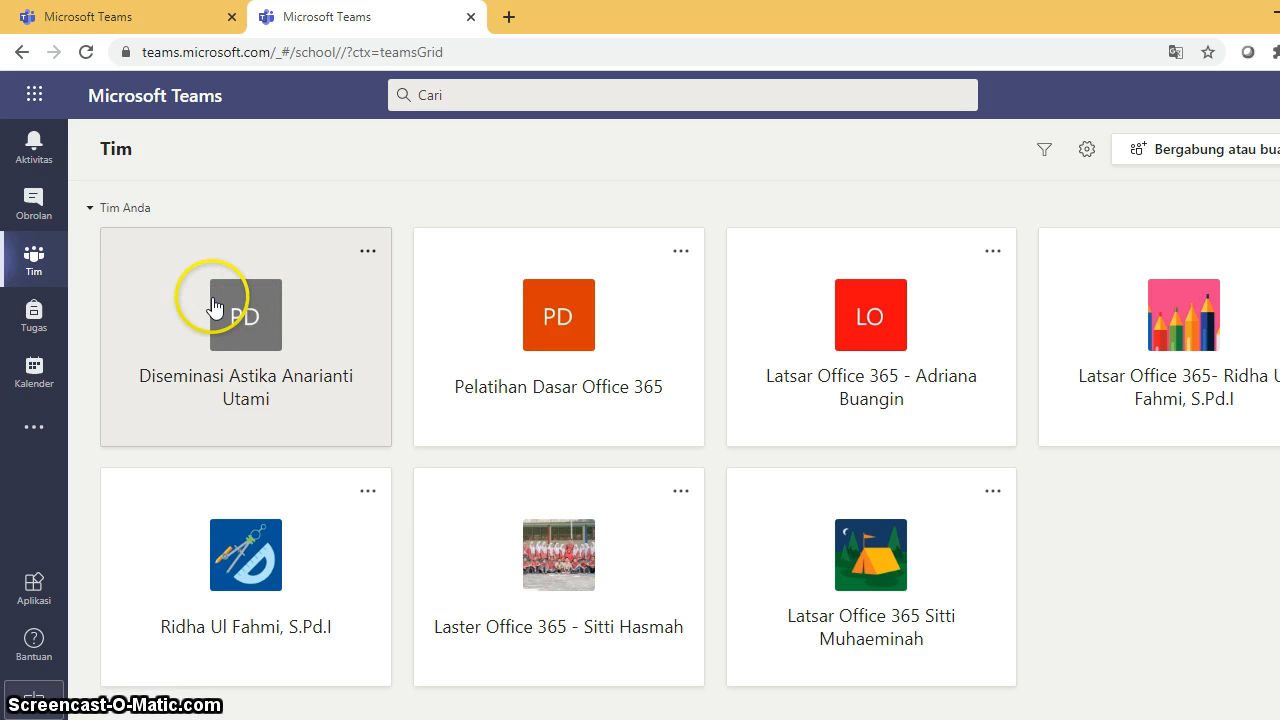
Open the Microsoft 365 home page from the second Teams page, glance at the first one and return to Office home.
left_click(35, 98)
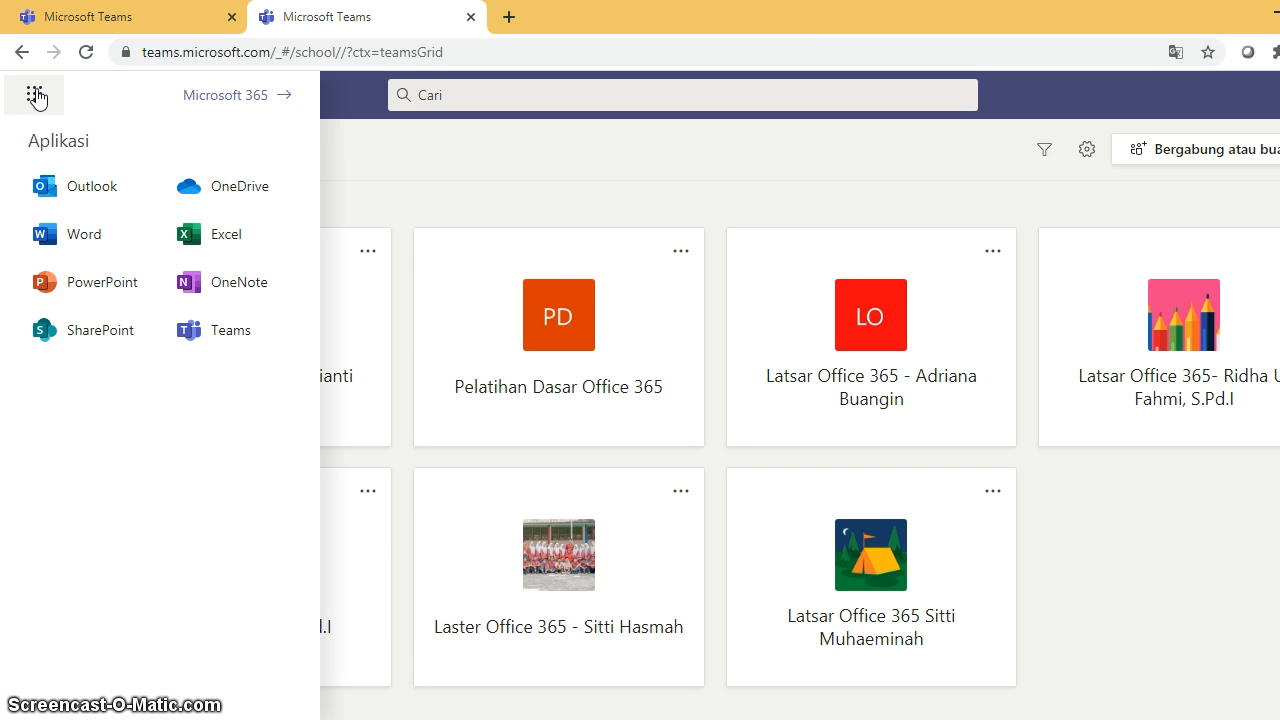
left_click(244, 100)
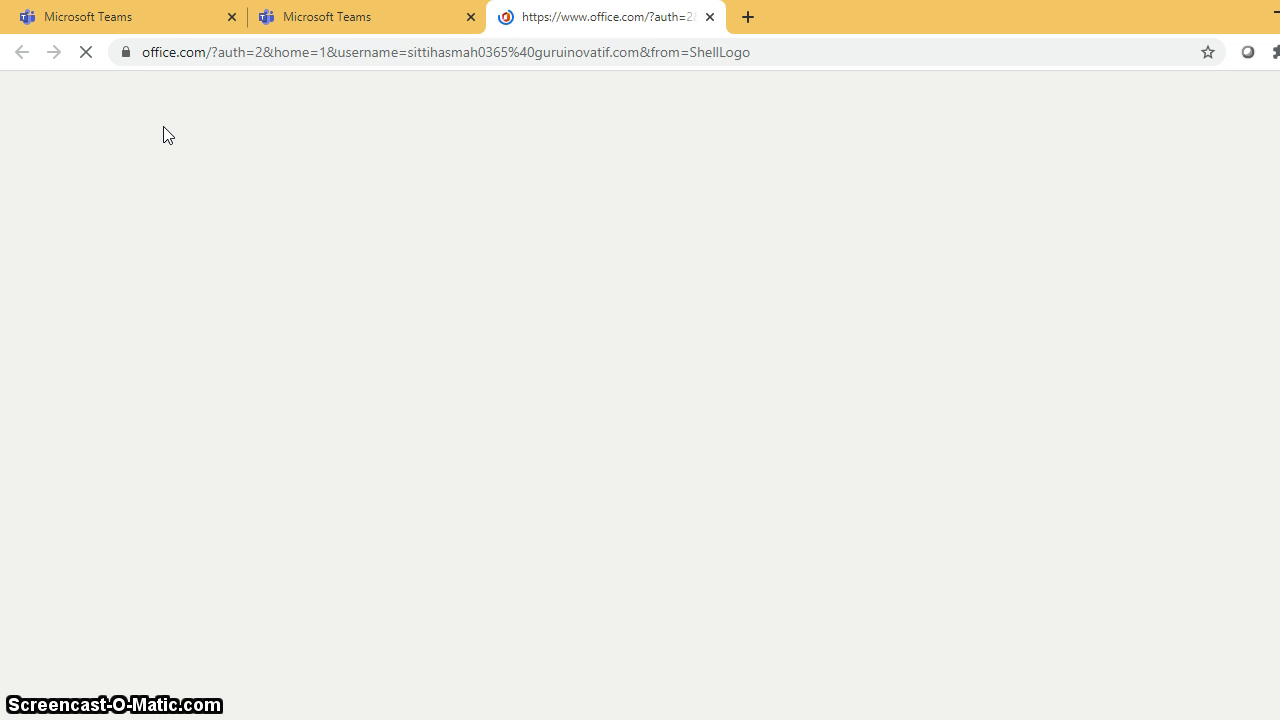
left_click(100, 24)
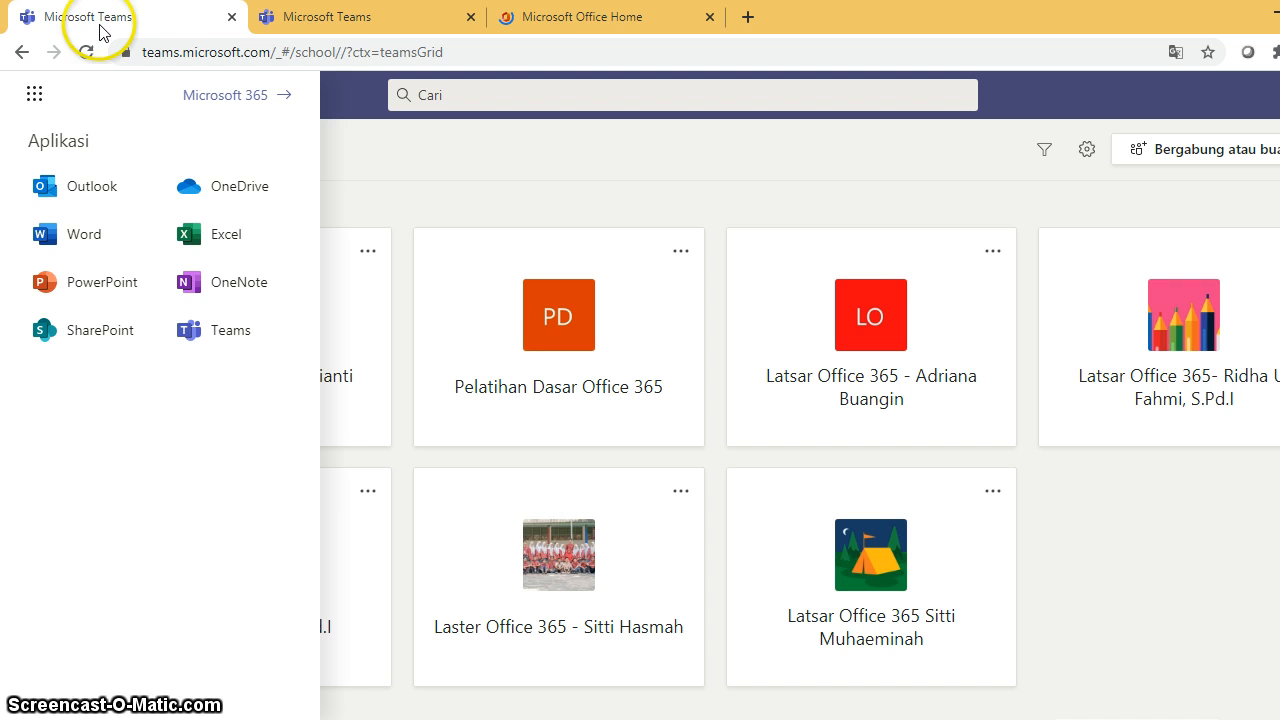
left_click(548, 22)
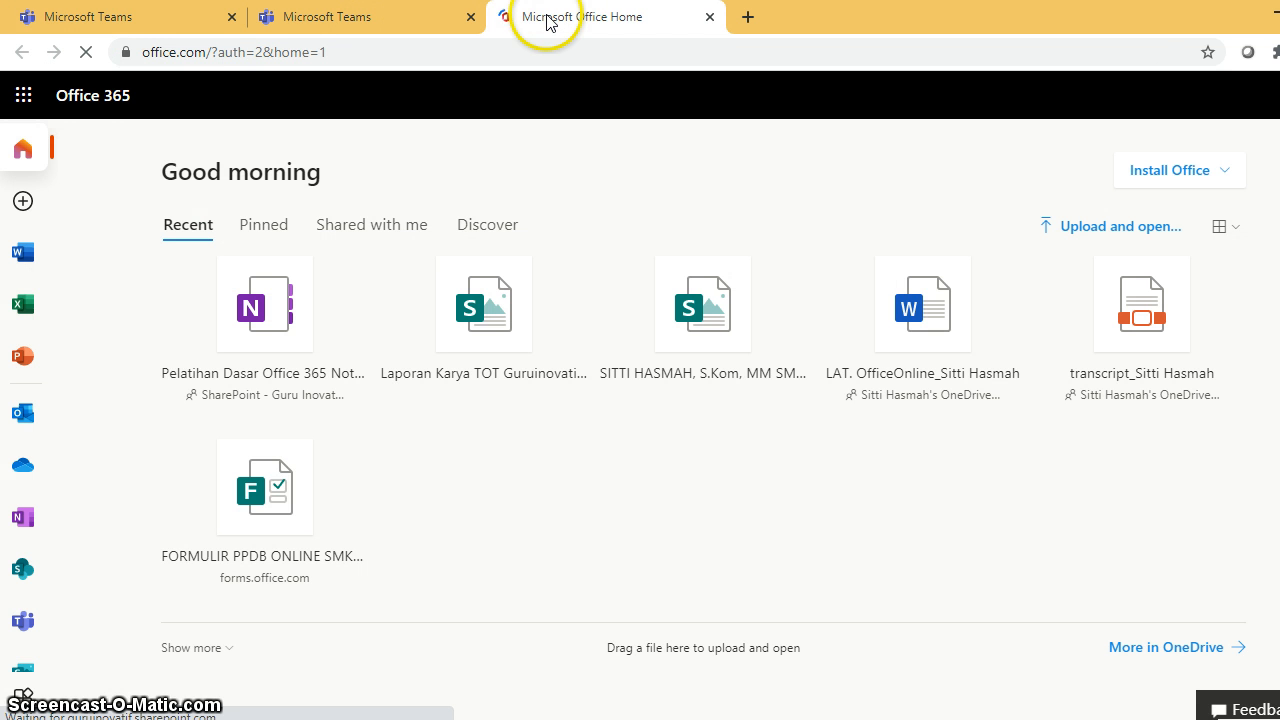
Open Class Notebook from the Office app launcher and start creating a class notebook to view its setup page.
left_click(22, 96)
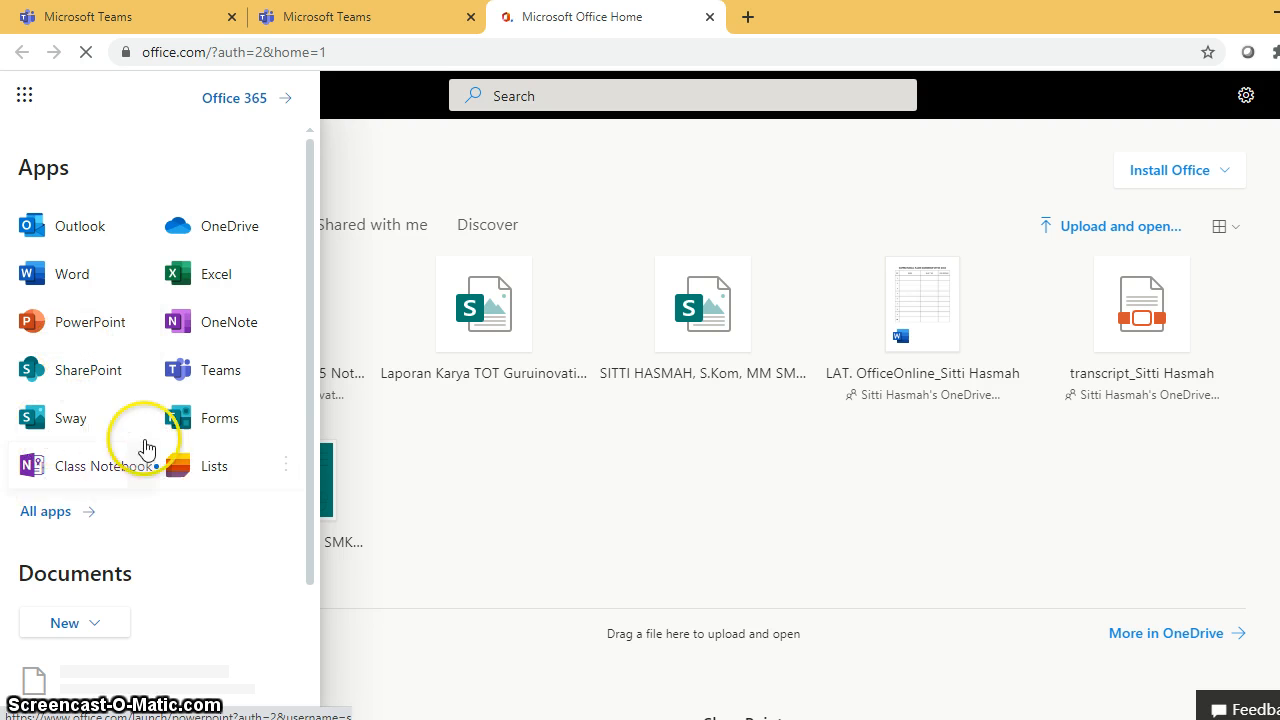
left_click(90, 478)
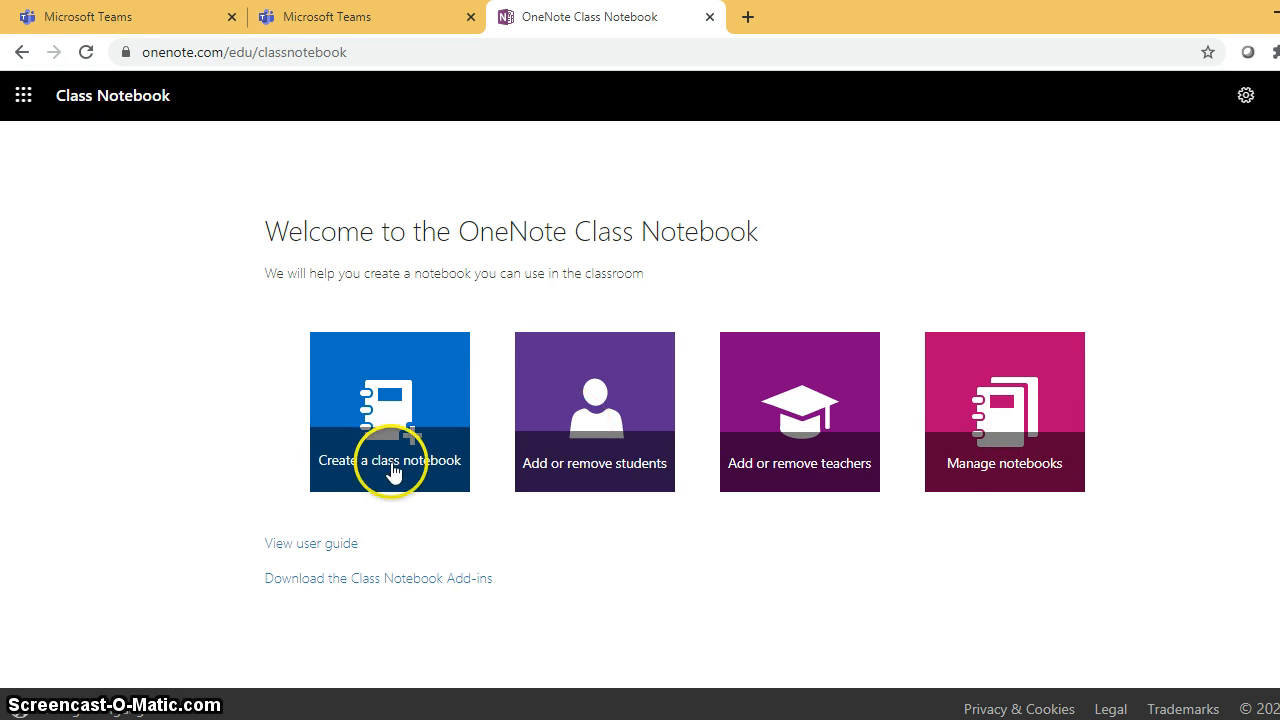
left_click(425, 426)
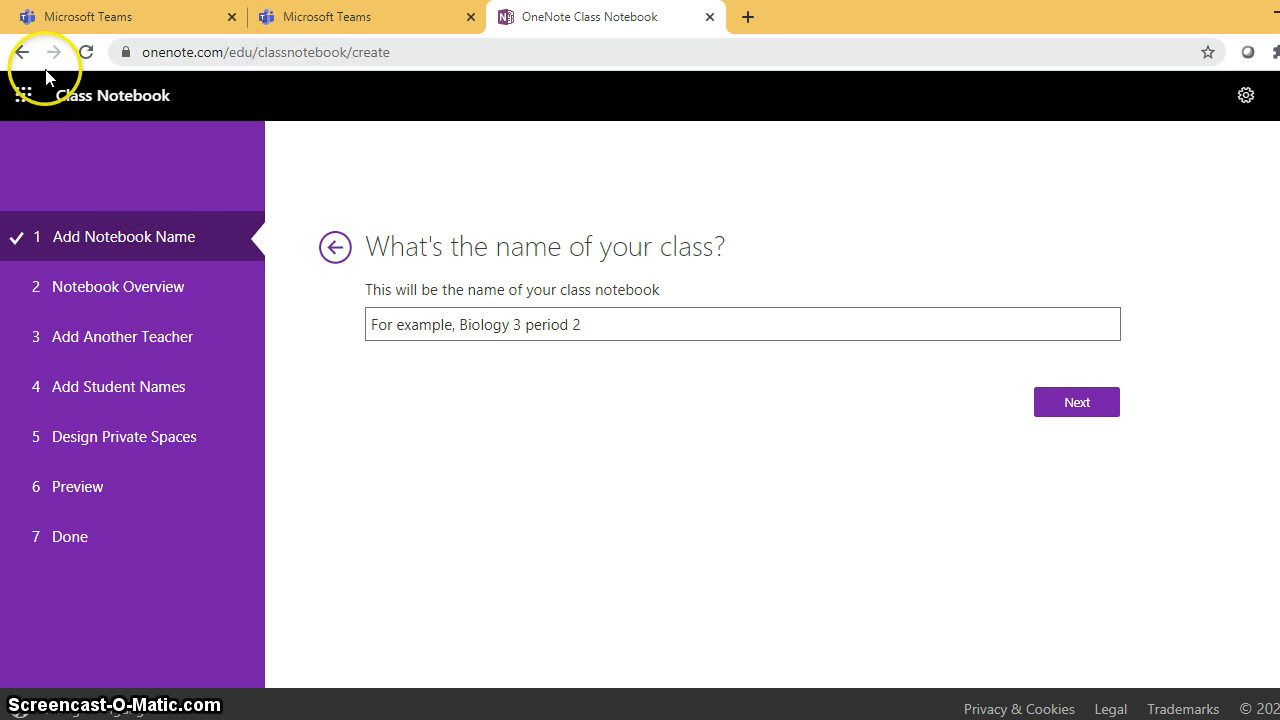
Switch to Sway through the app launcher and open the second Sway in the recent list.
left_click(24, 95)
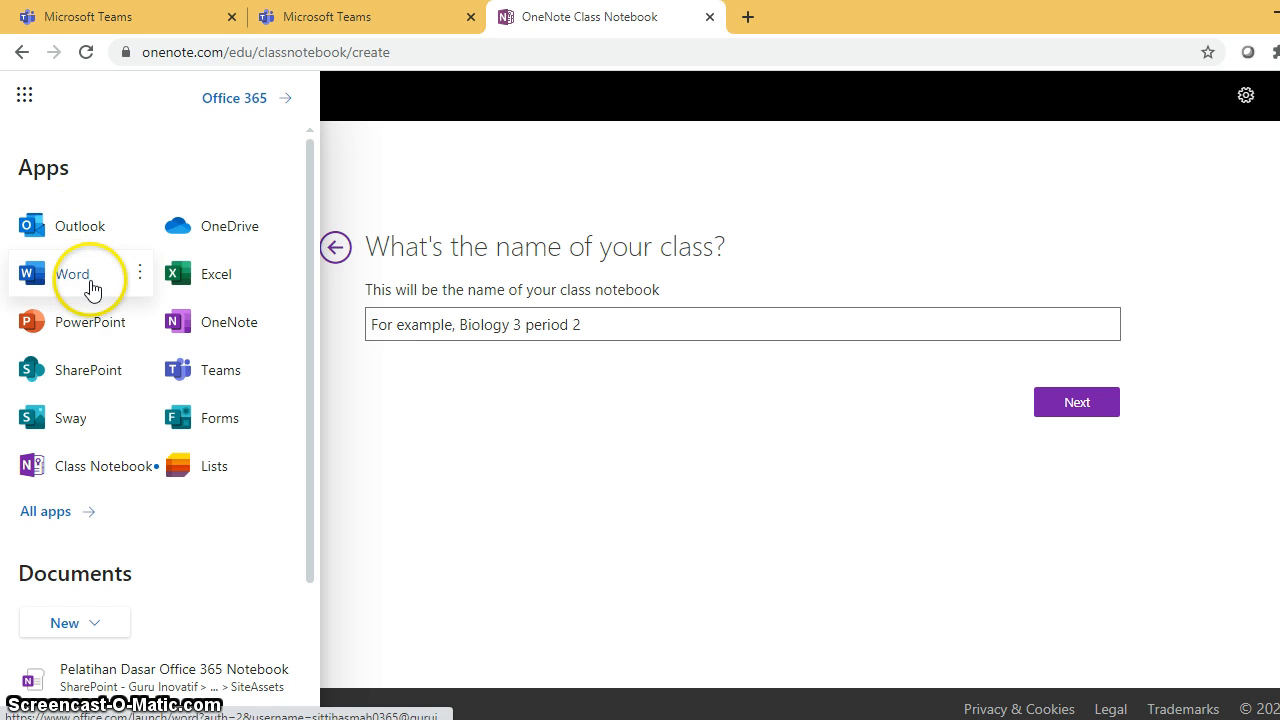
left_click(90, 419)
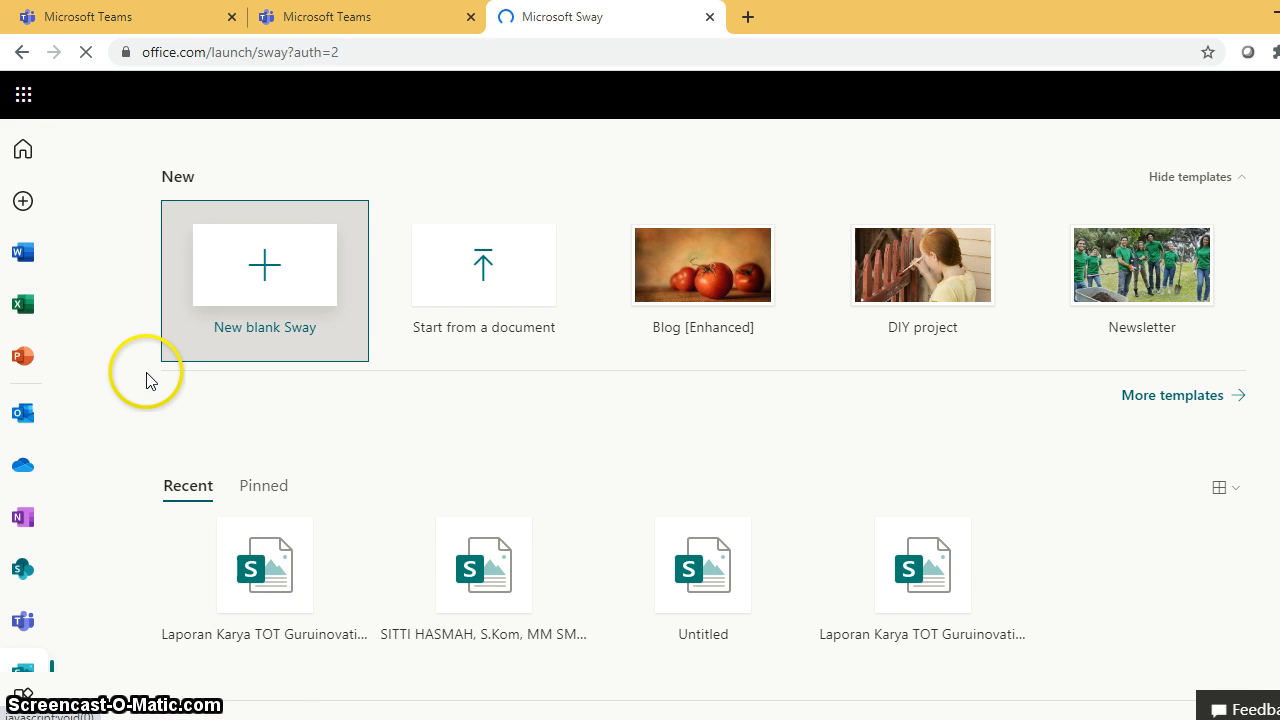
left_click(508, 594)
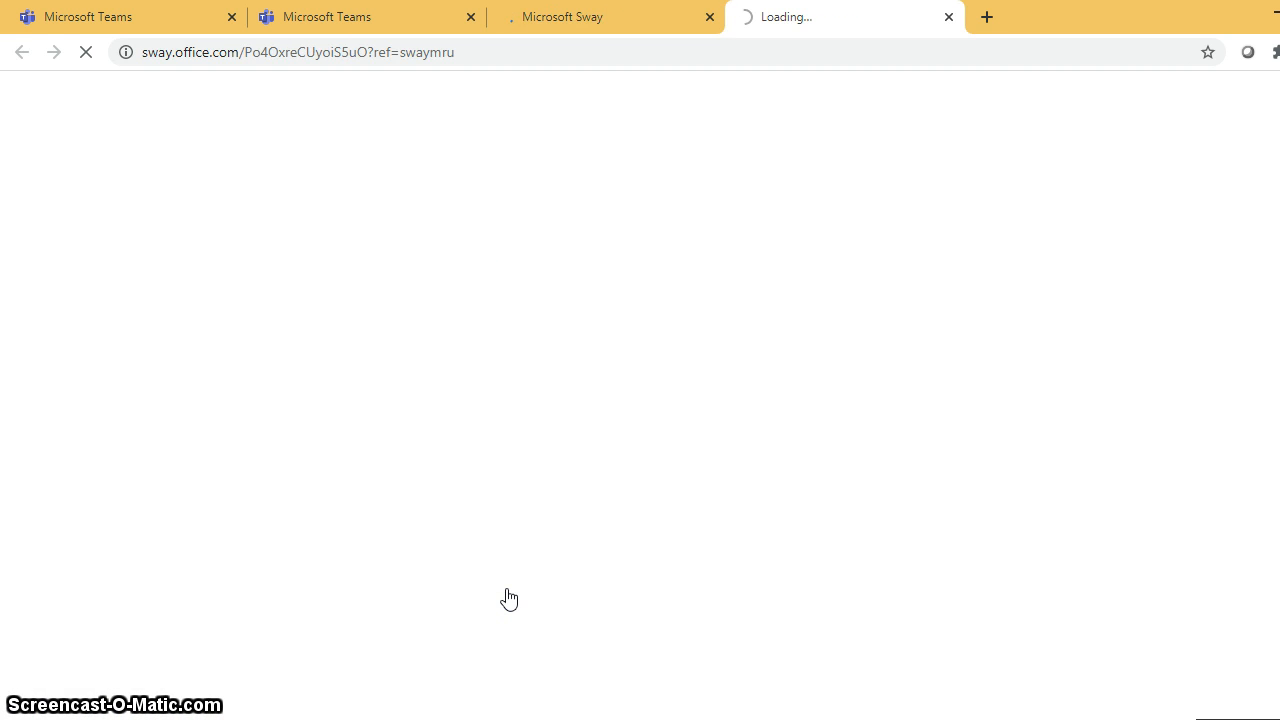